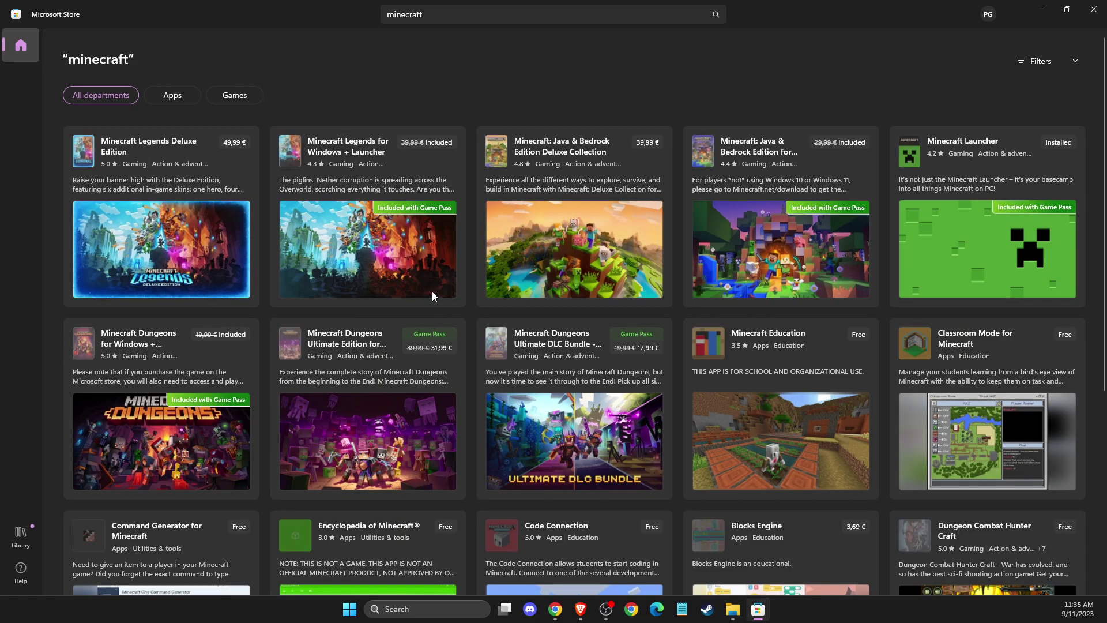
Close the Microsoft Store window showing the minecraft search results
mouse_move(893, 254)
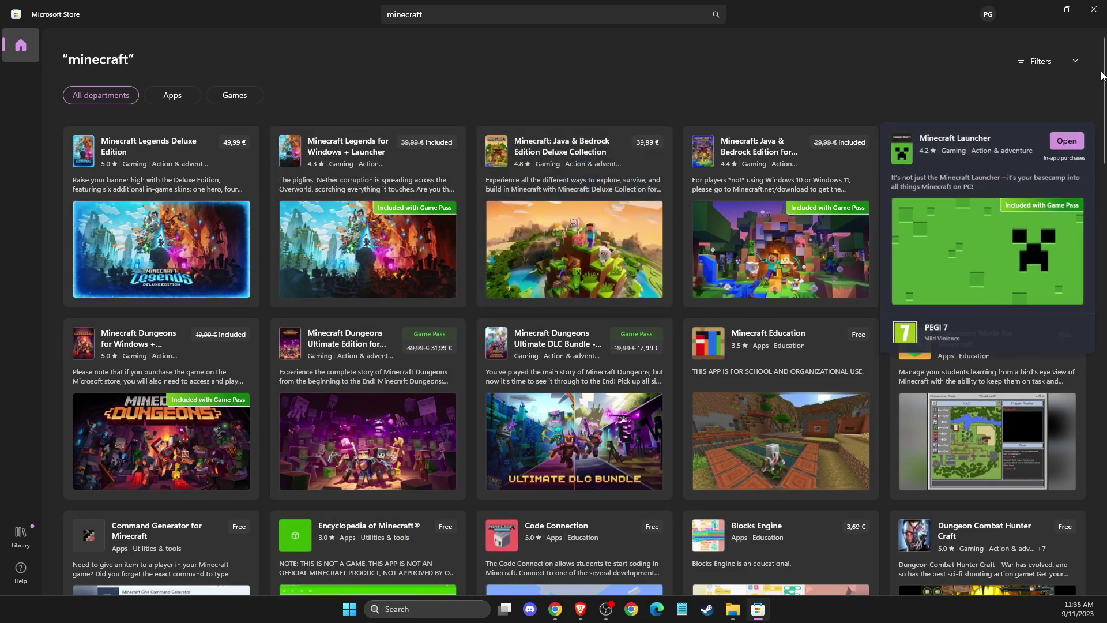
left_click(1093, 10)
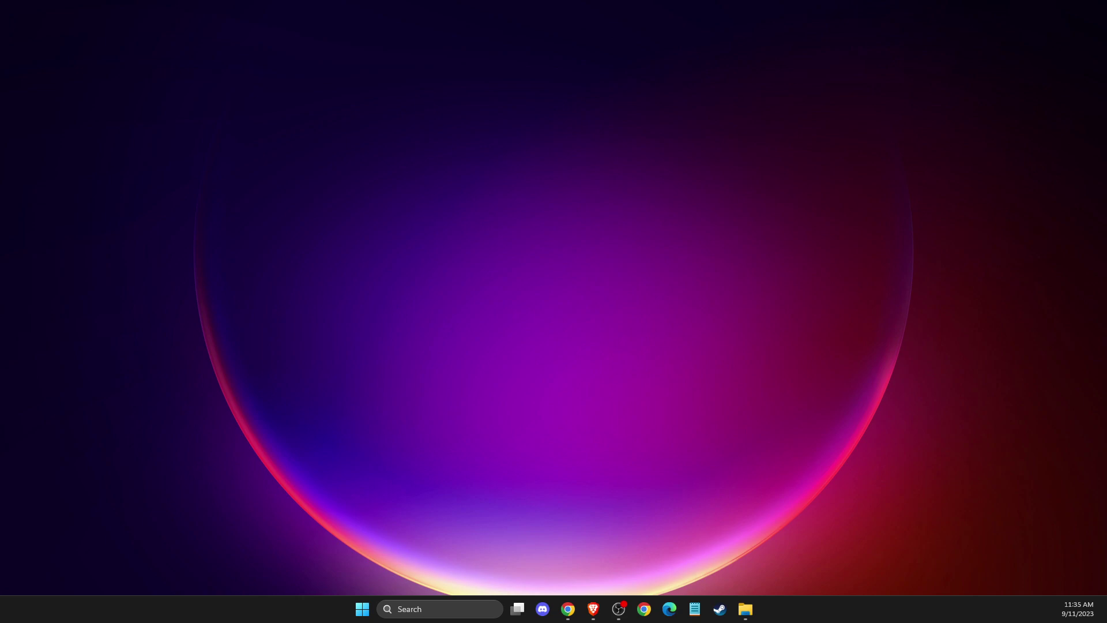
left_click(427, 614)
type("settings")
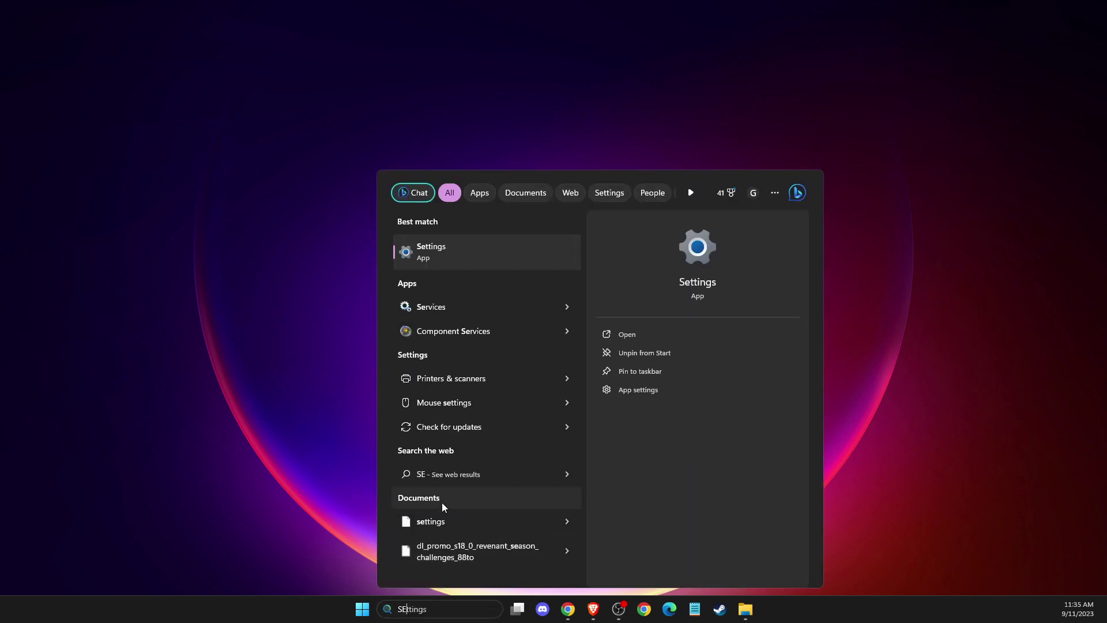
key("Return")
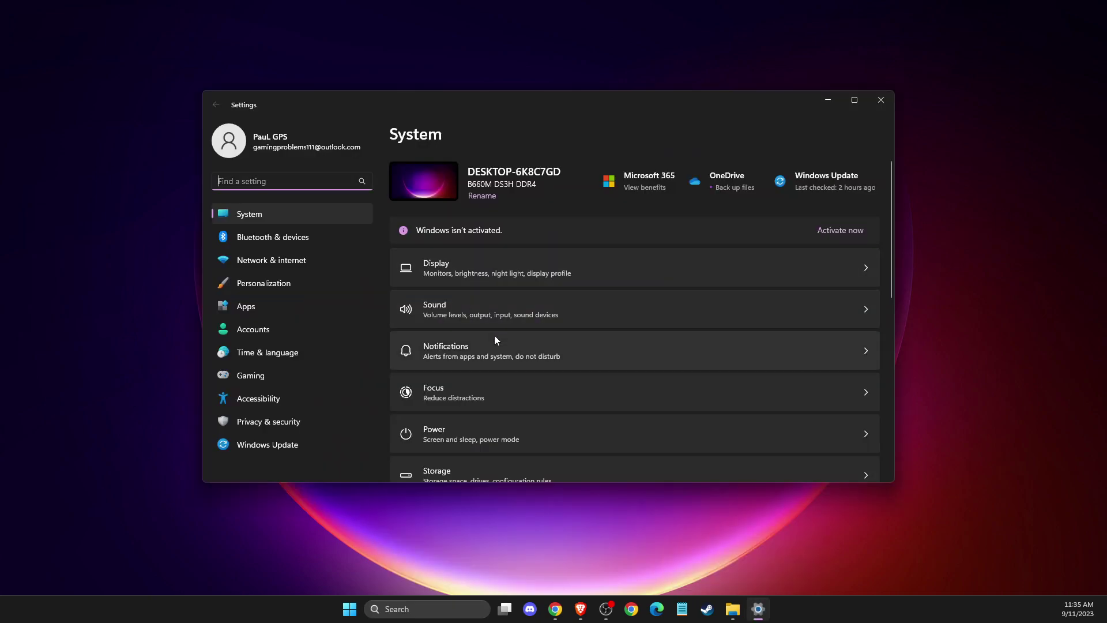
left_click(257, 264)
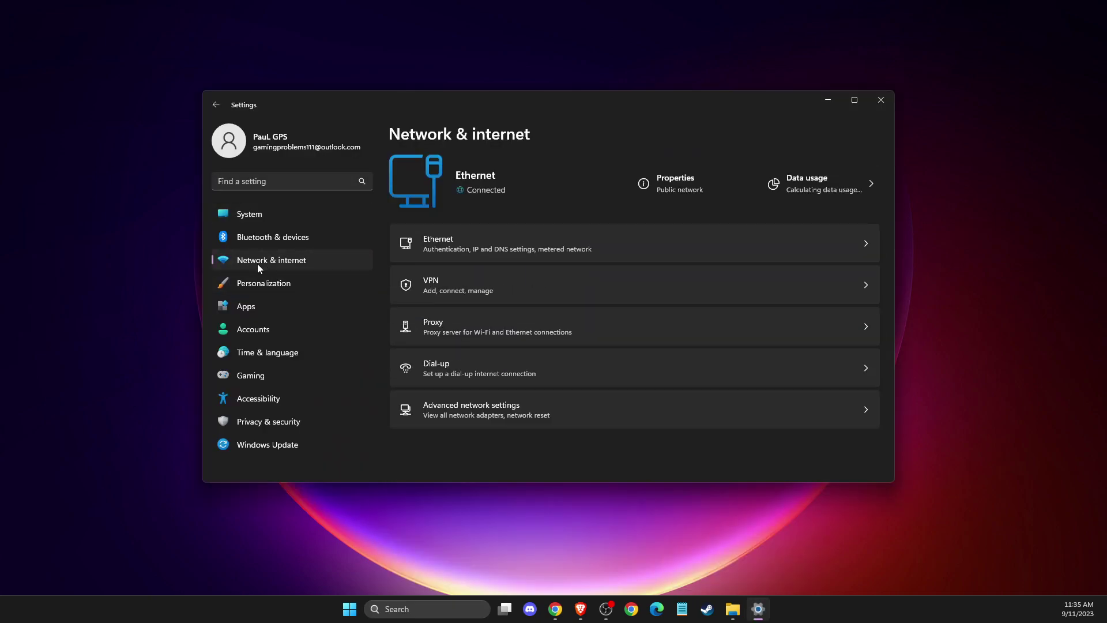
left_click(431, 287)
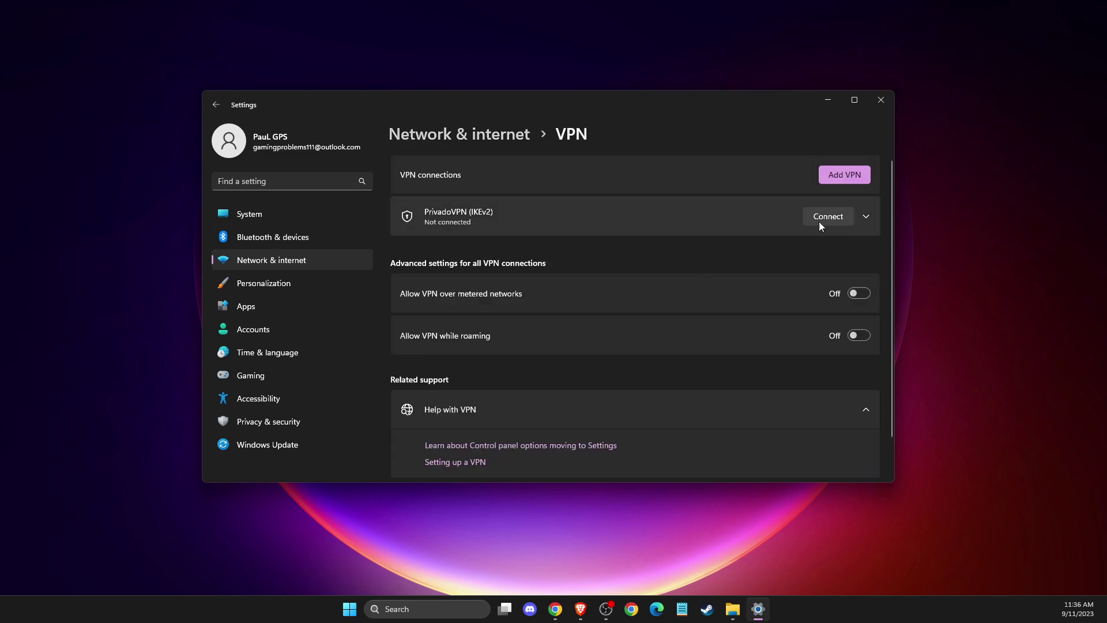
left_click(211, 105)
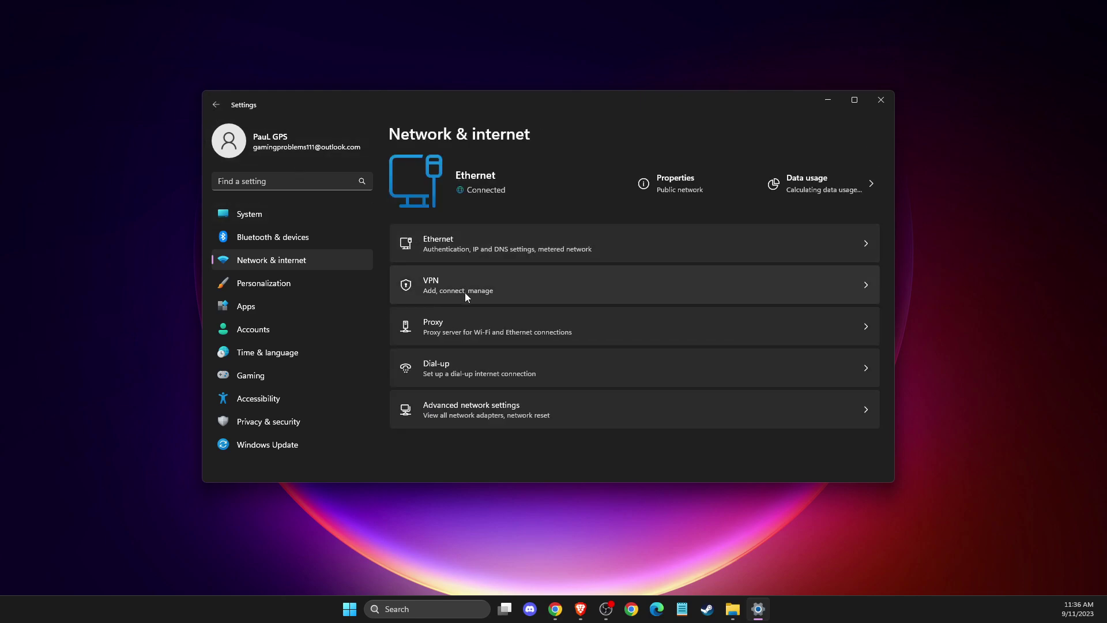
left_click(468, 332)
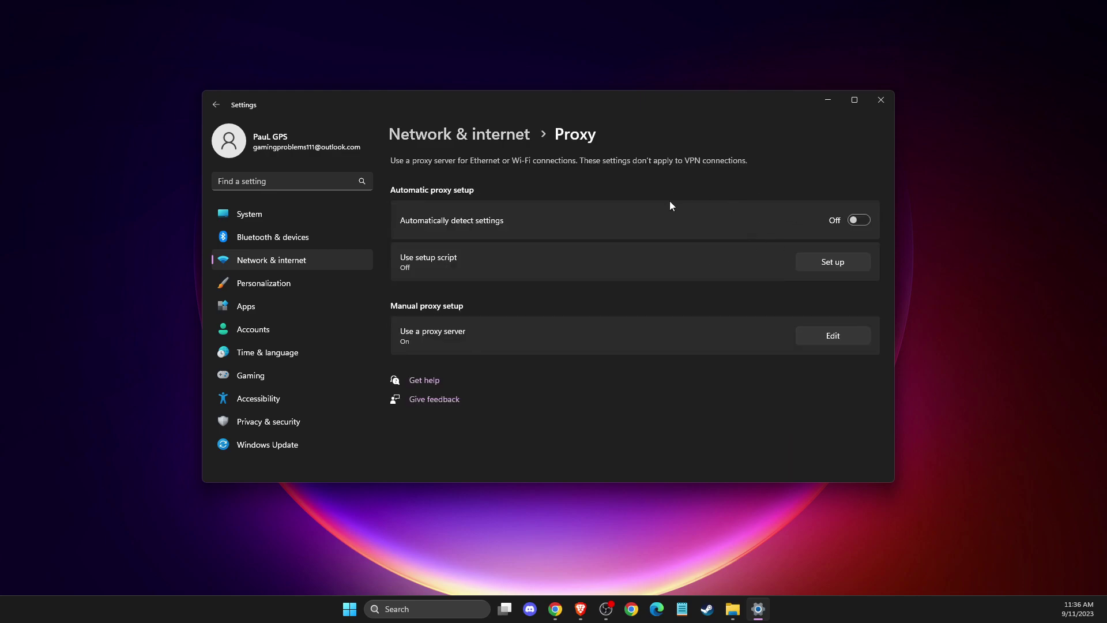
left_click(886, 106)
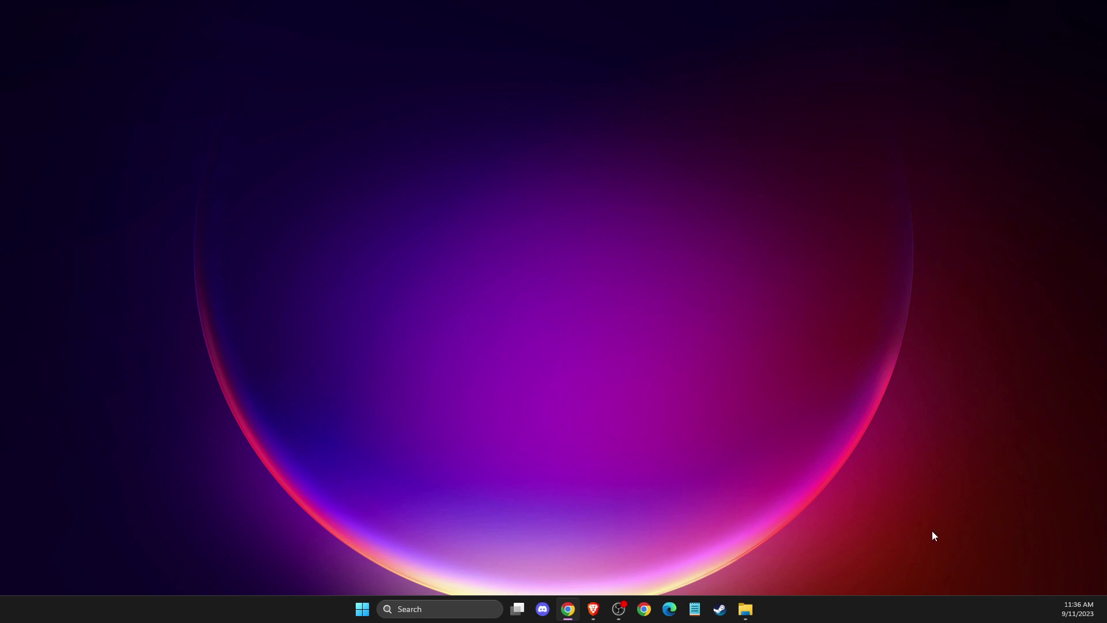
left_click(459, 606)
type("time")
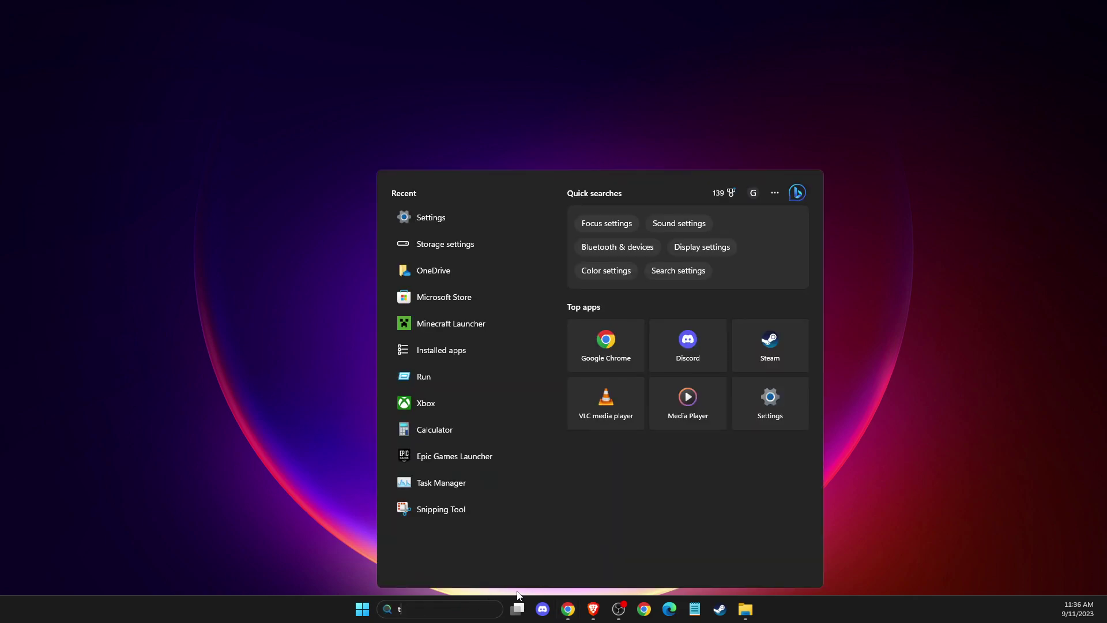
left_click(486, 261)
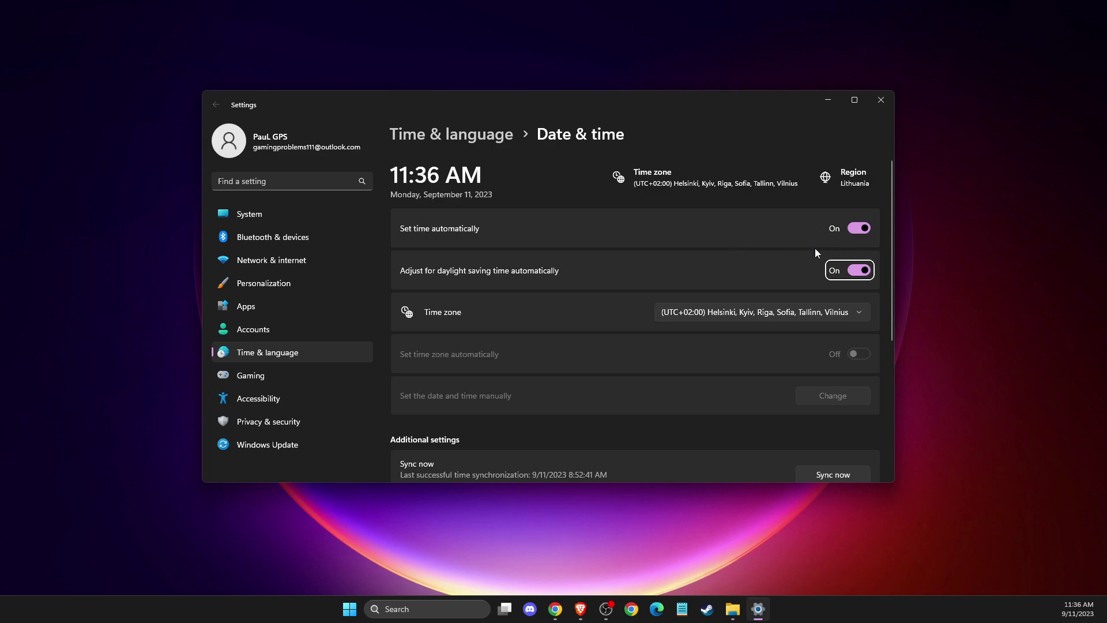
scroll(823, 251, "down", 3)
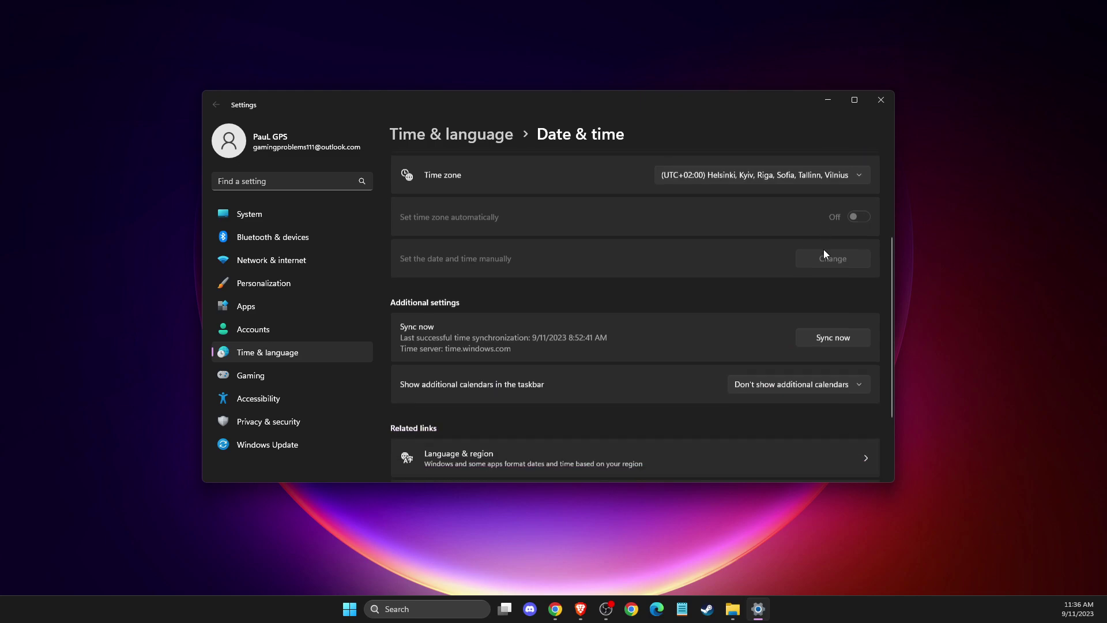
scroll(823, 254, "down", 1)
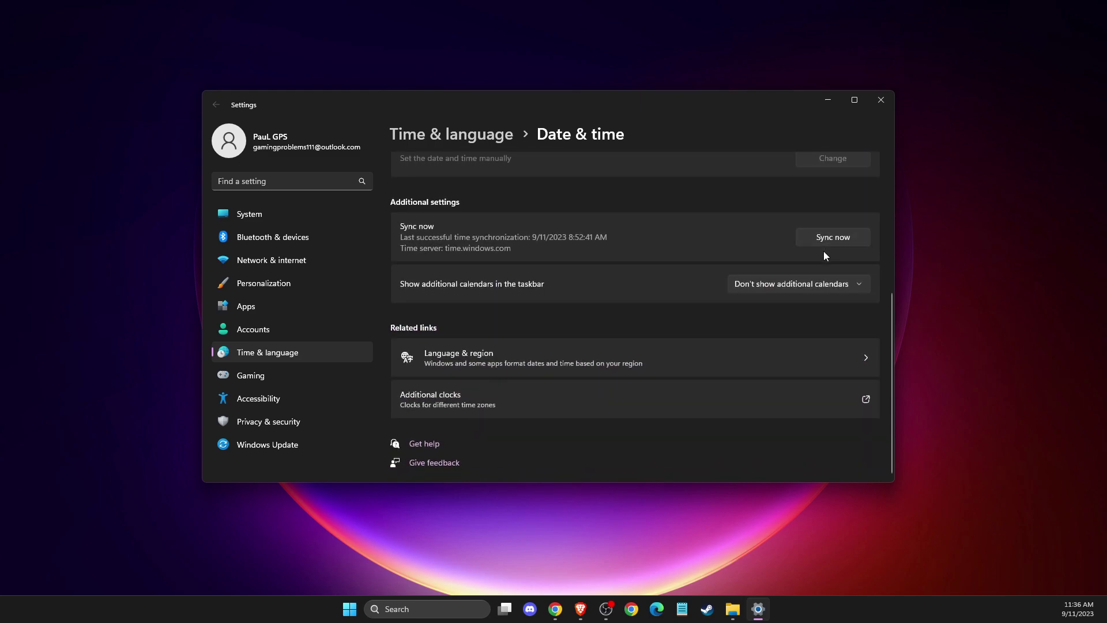
left_click(471, 362)
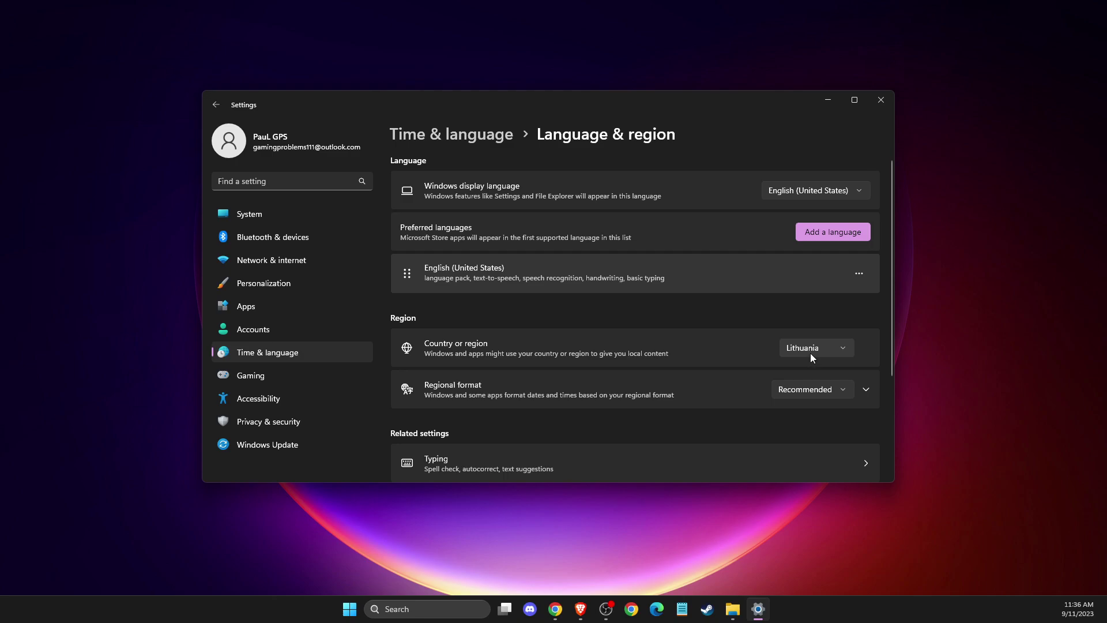
left_click(880, 101)
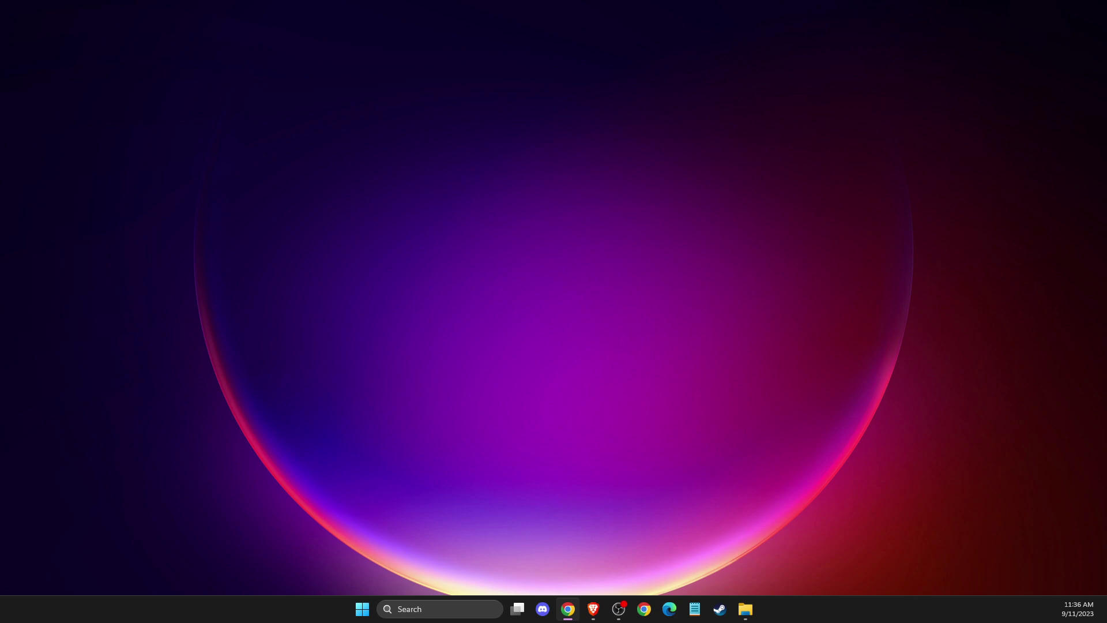
Open Installed apps and search the list for 'microsoft stor'
left_click(487, 609)
type("inst")
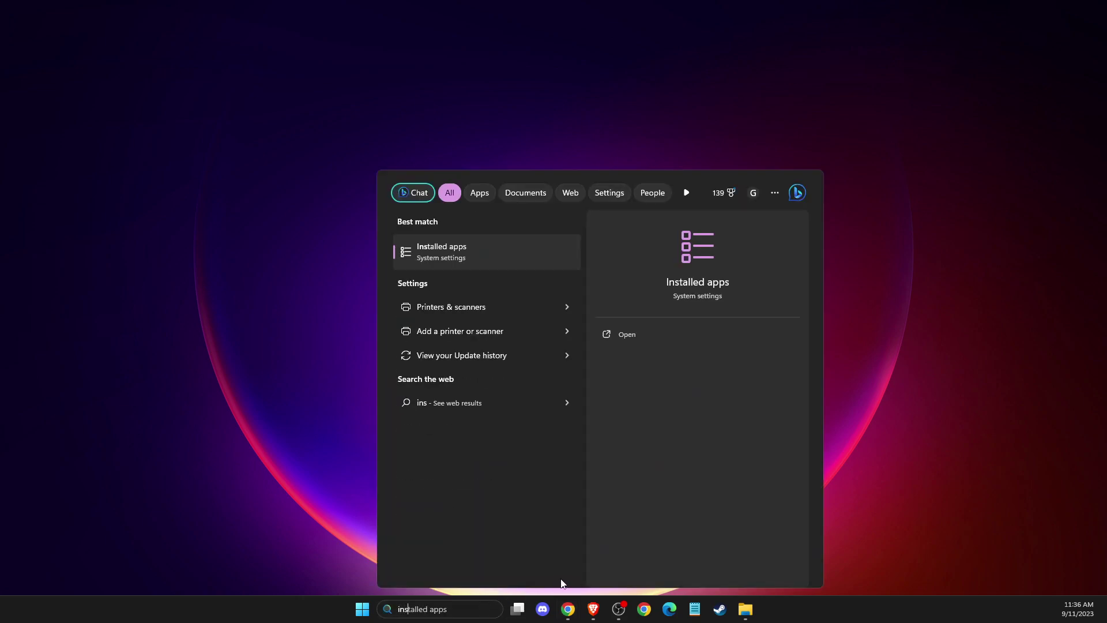
left_click(463, 248)
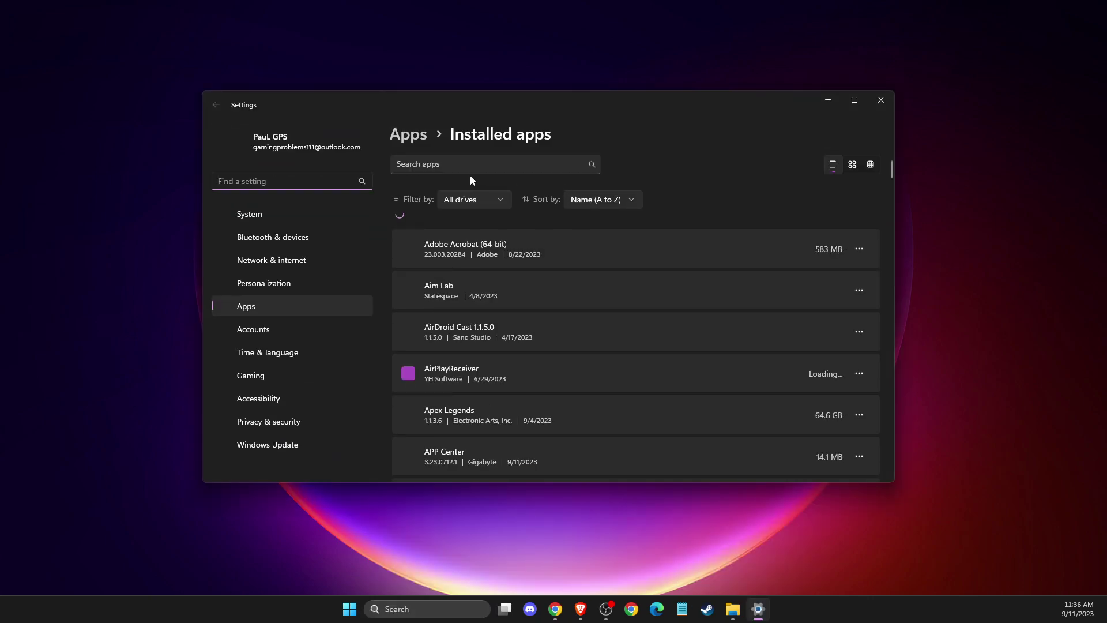
left_click(449, 167)
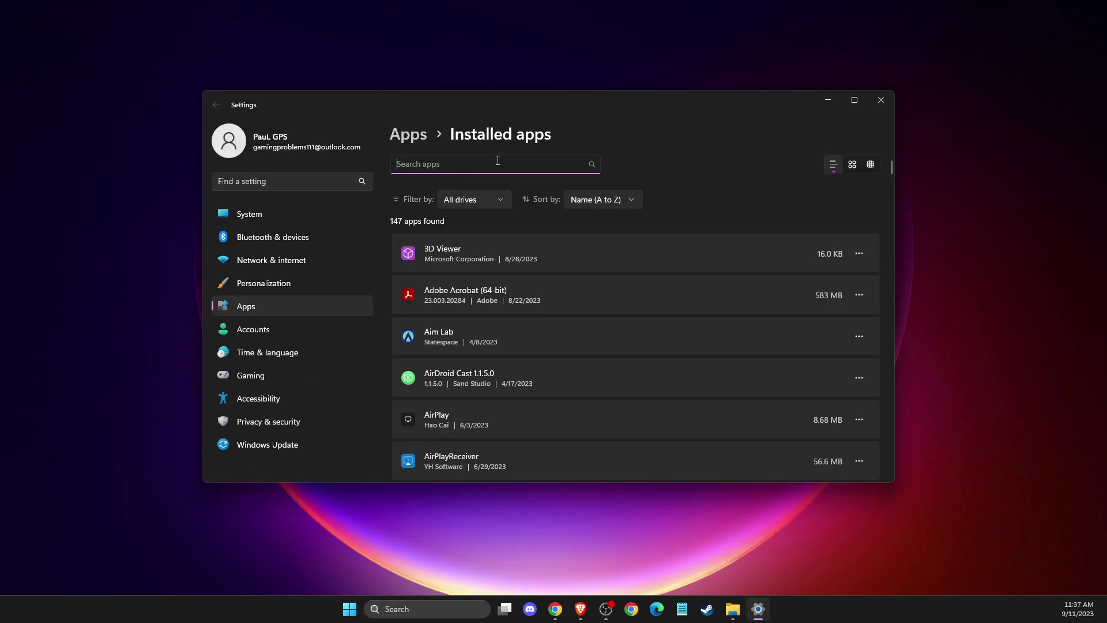
type("miecr")
key("BackSpace")
key("BackSpace")
key("BackSpace")
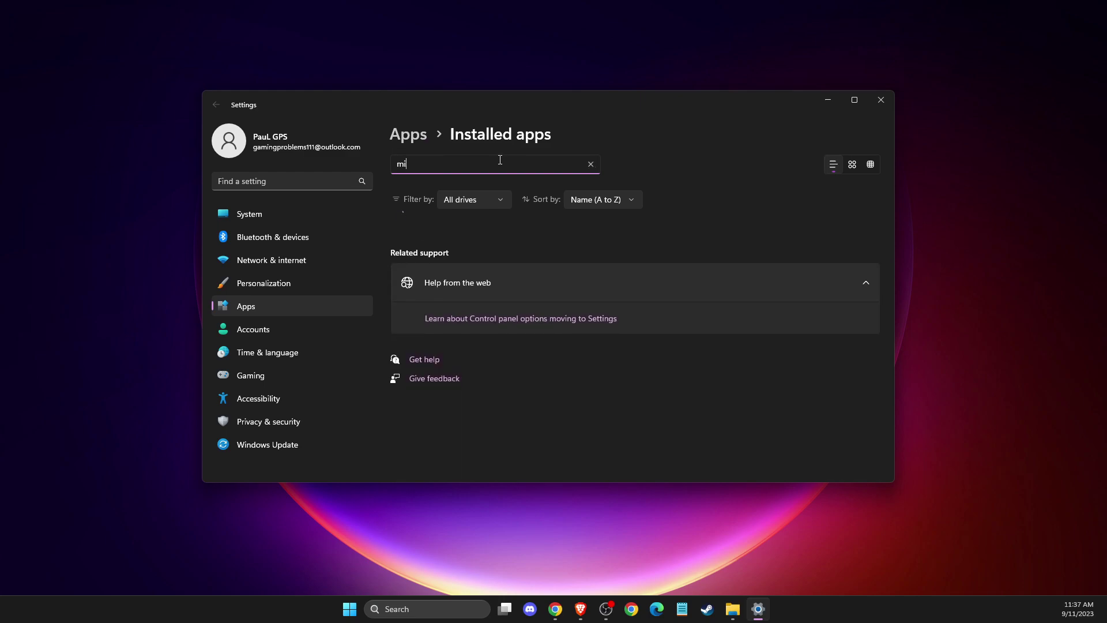
type("crosofgt")
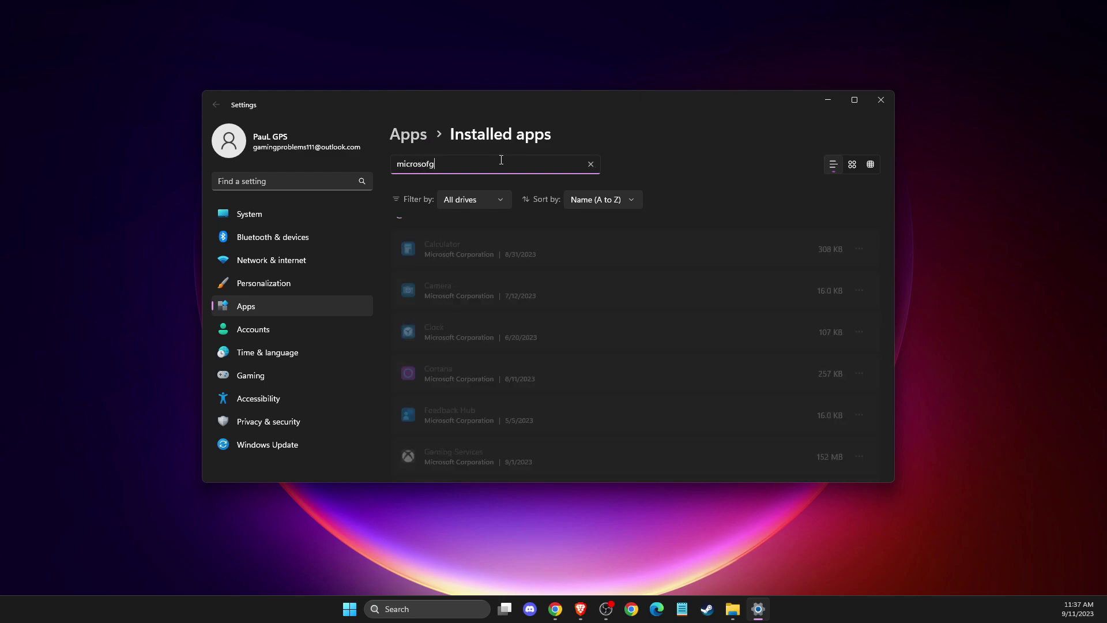
key("BackSpace")
key("BackSpace")
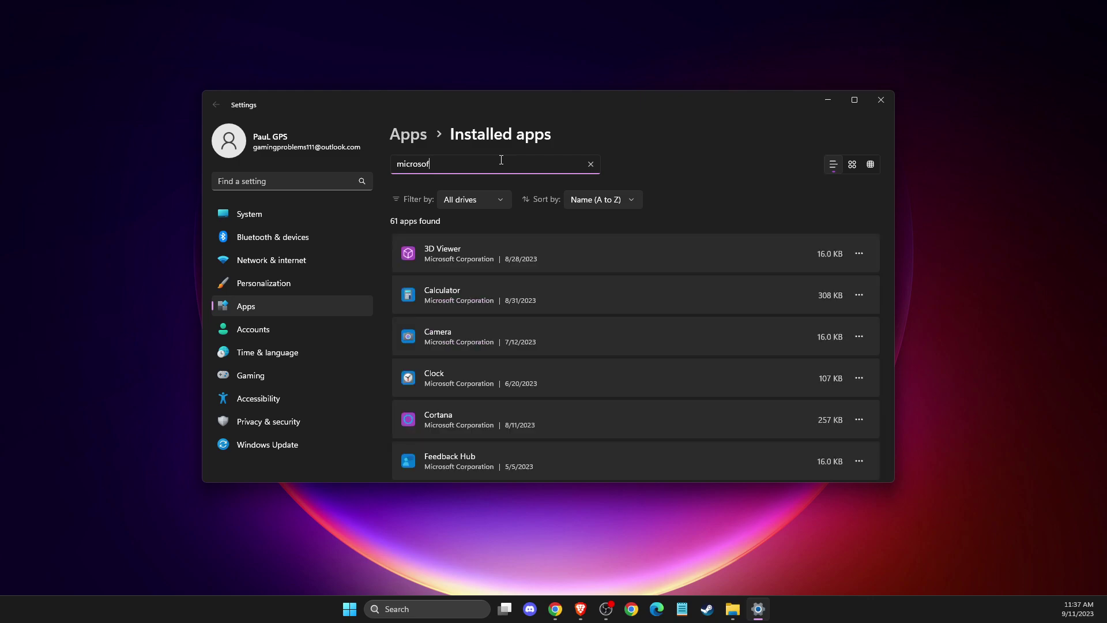
type("t stor")
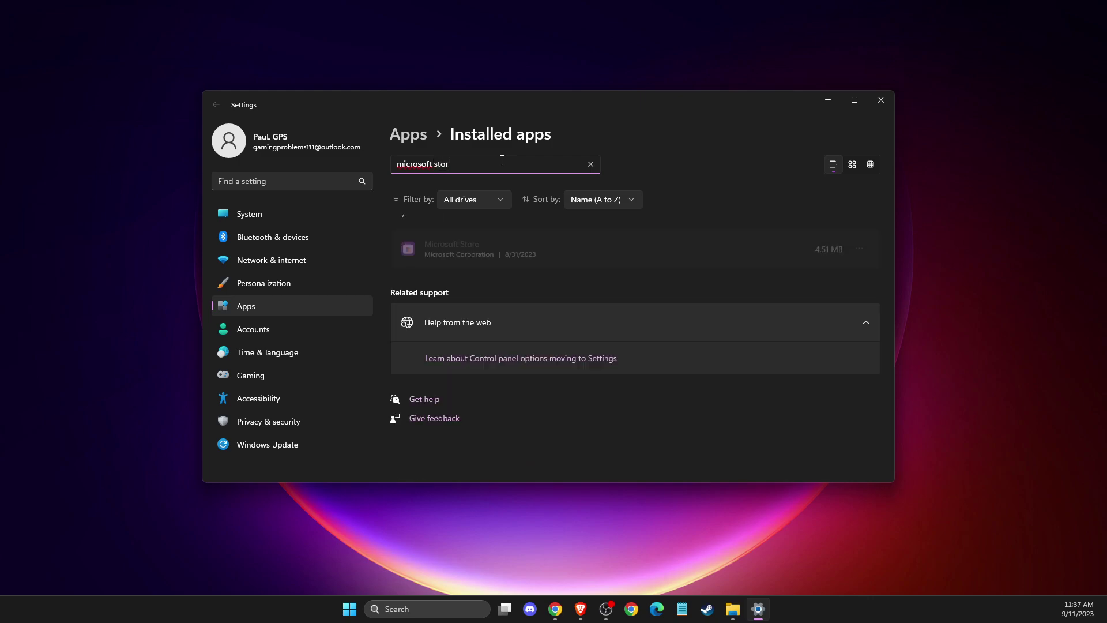
Repair Microsoft Store from its Advanced options, then close Settings
left_click(858, 255)
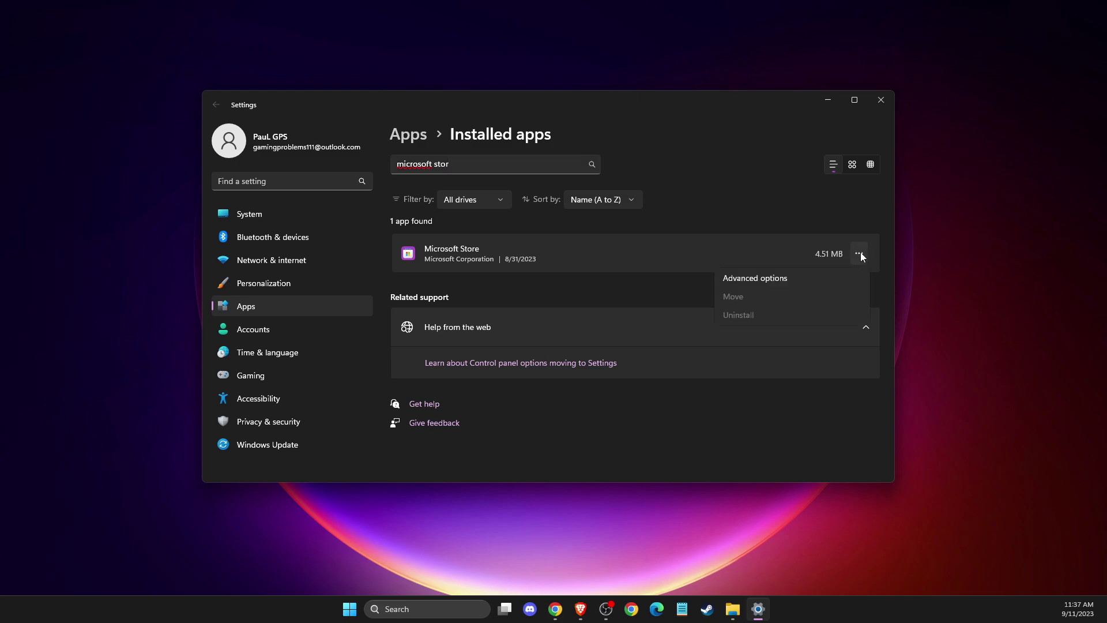
left_click(756, 279)
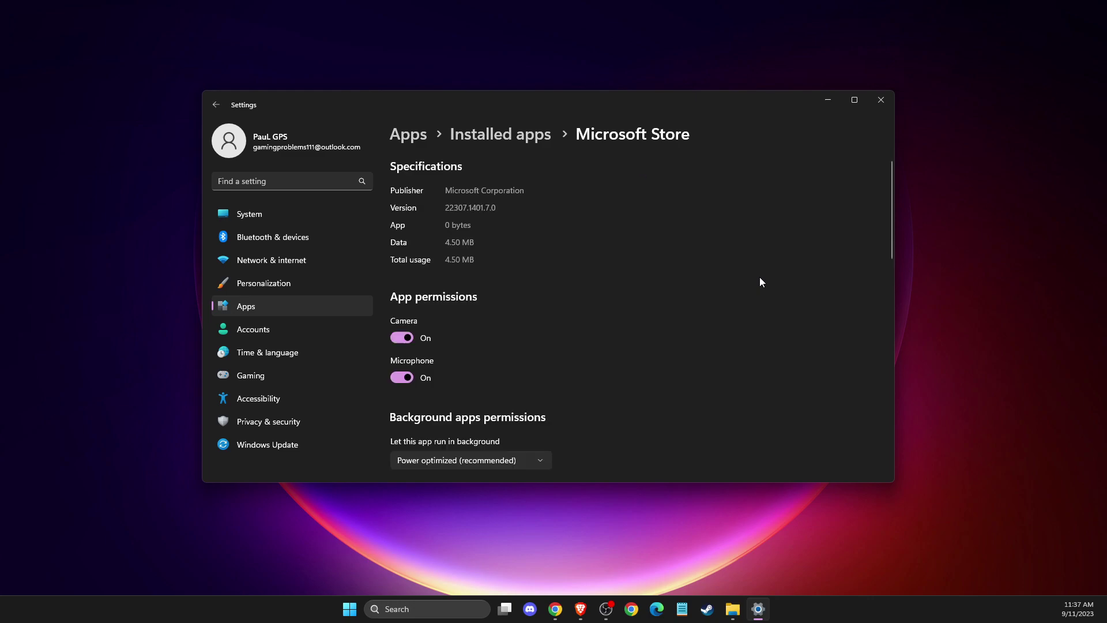
scroll(494, 274, "down", 8)
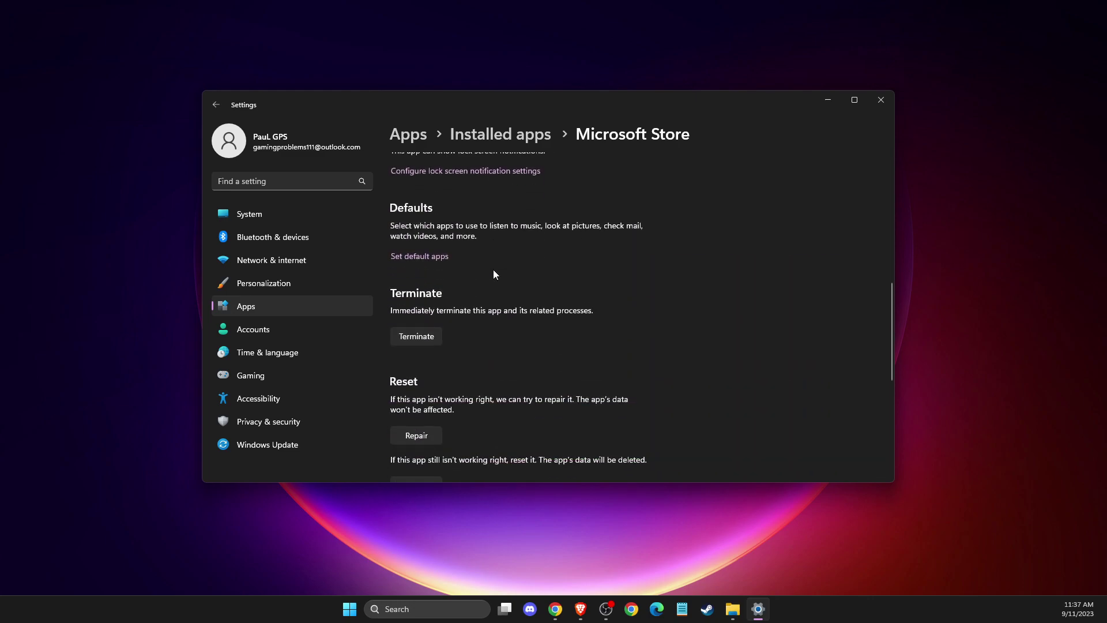
scroll(494, 274, "down", 2)
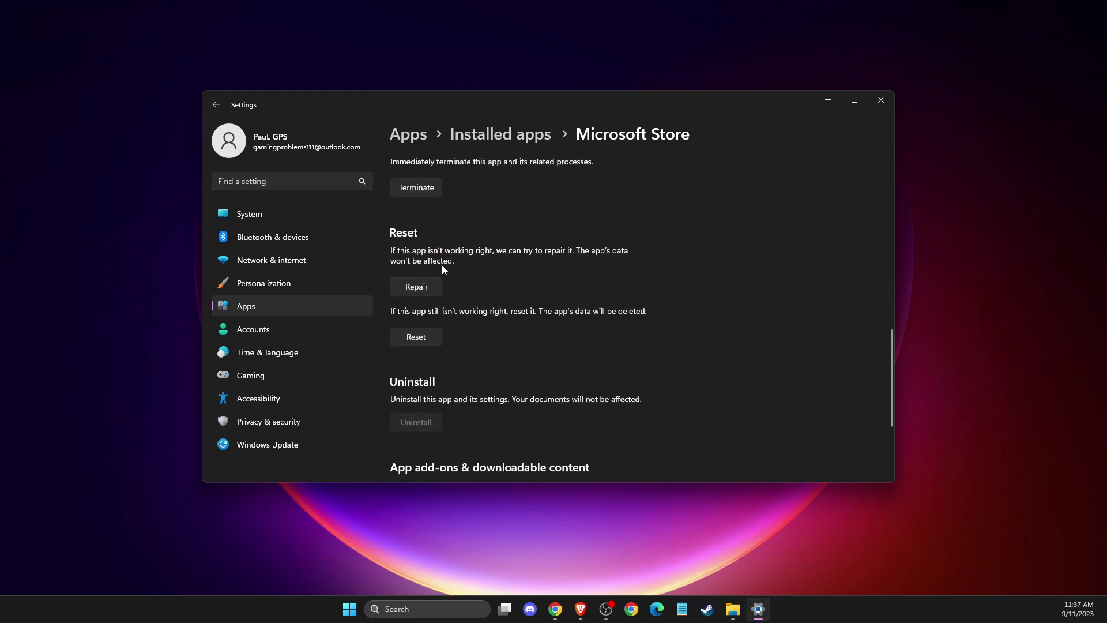
left_click(413, 288)
left_click(879, 101)
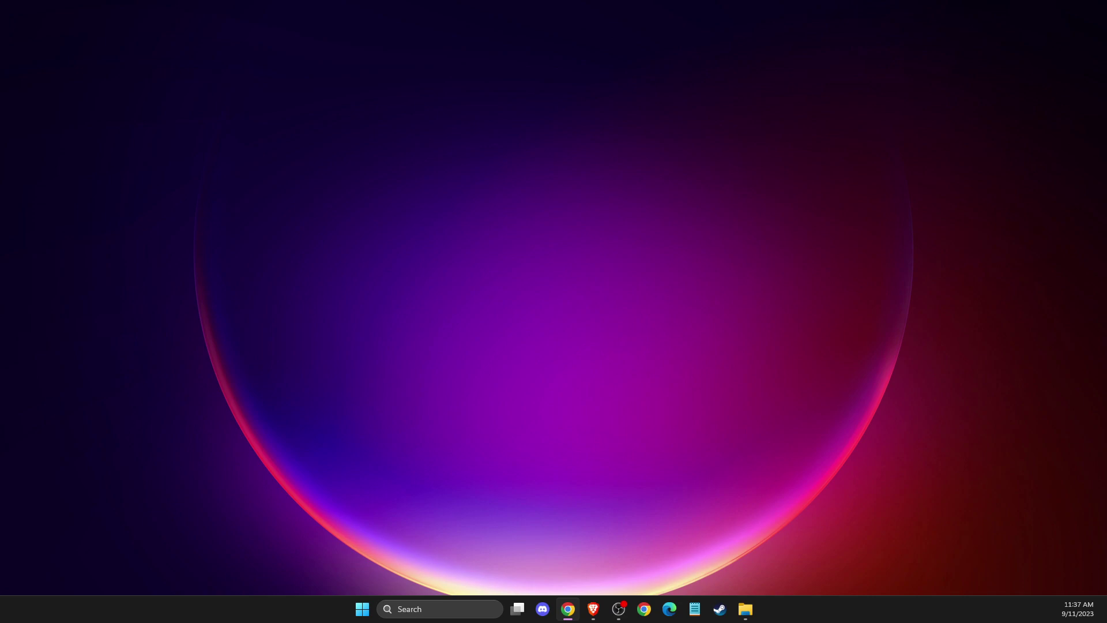
Open the Temporary files list in Storage settings
left_click(406, 609)
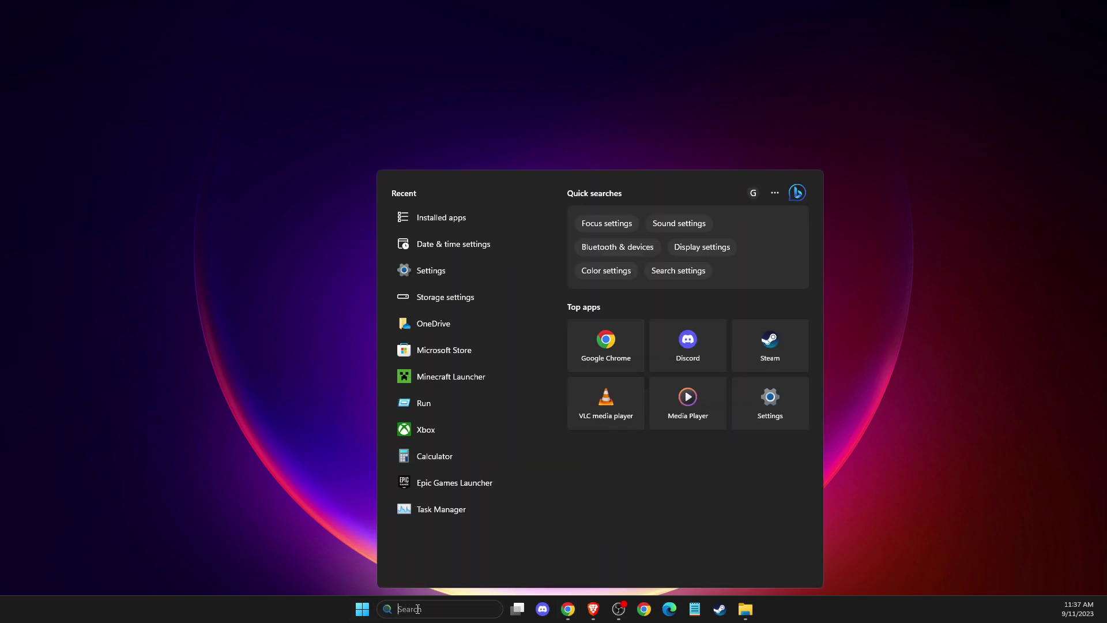
type("storage")
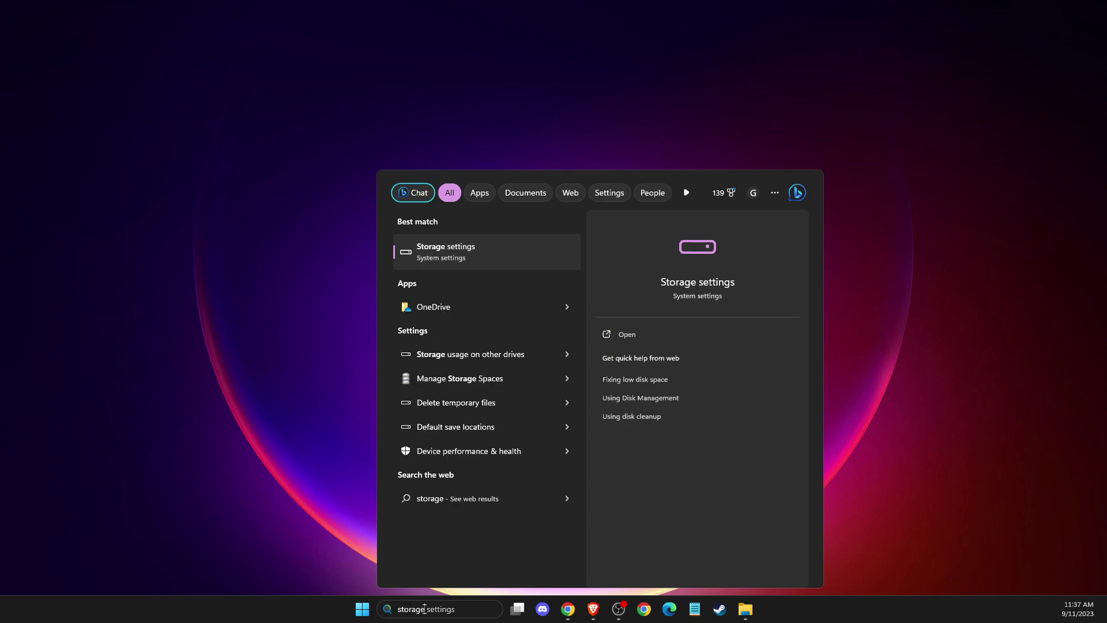
left_click(448, 258)
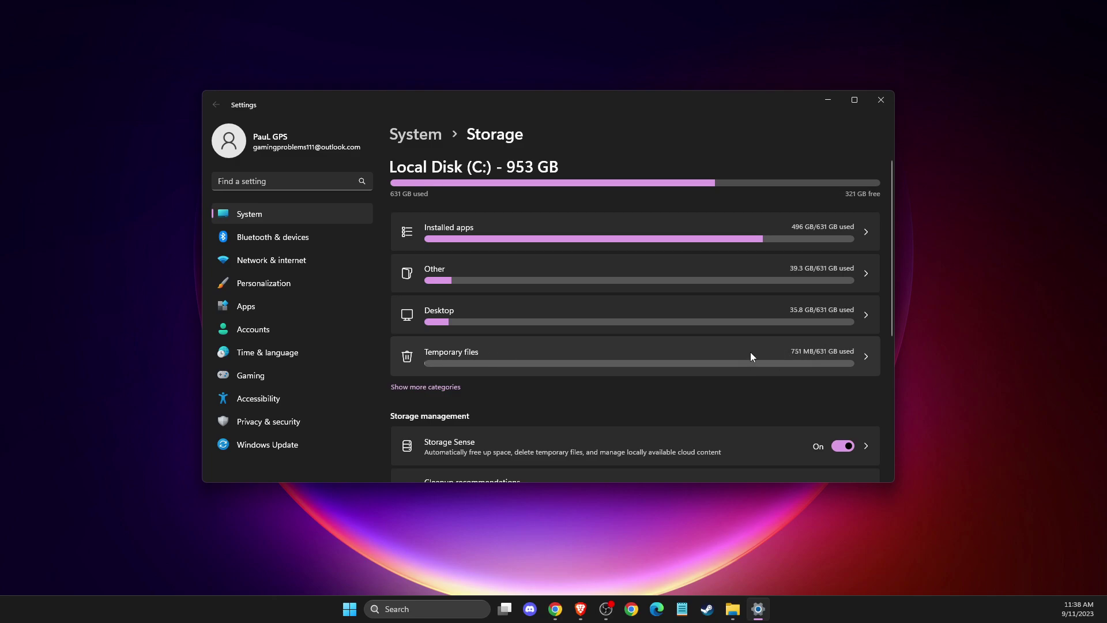
left_click(527, 356)
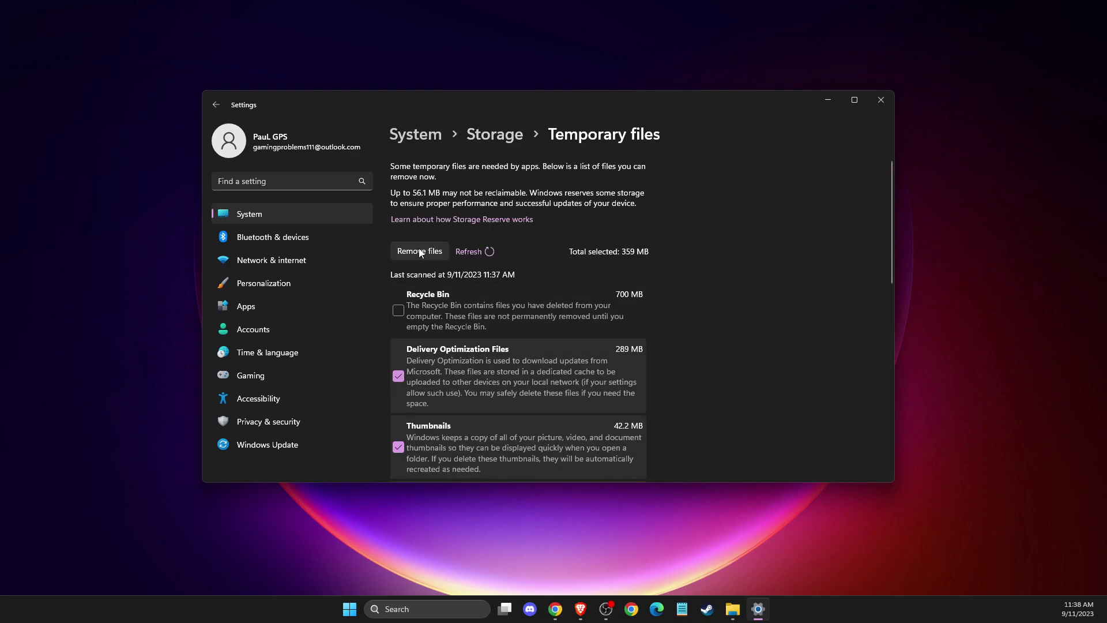
Remove the temporary files including the Recycle Bin, then close Settings
left_click(398, 310)
scroll(511, 271, "down", 3)
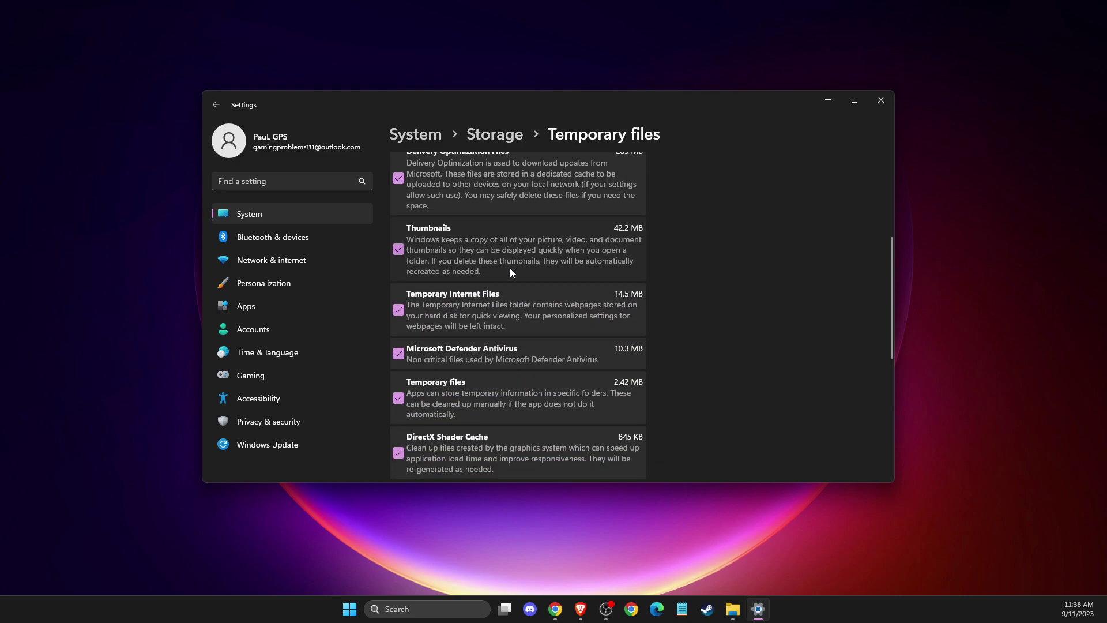
scroll(510, 272, "up", 4)
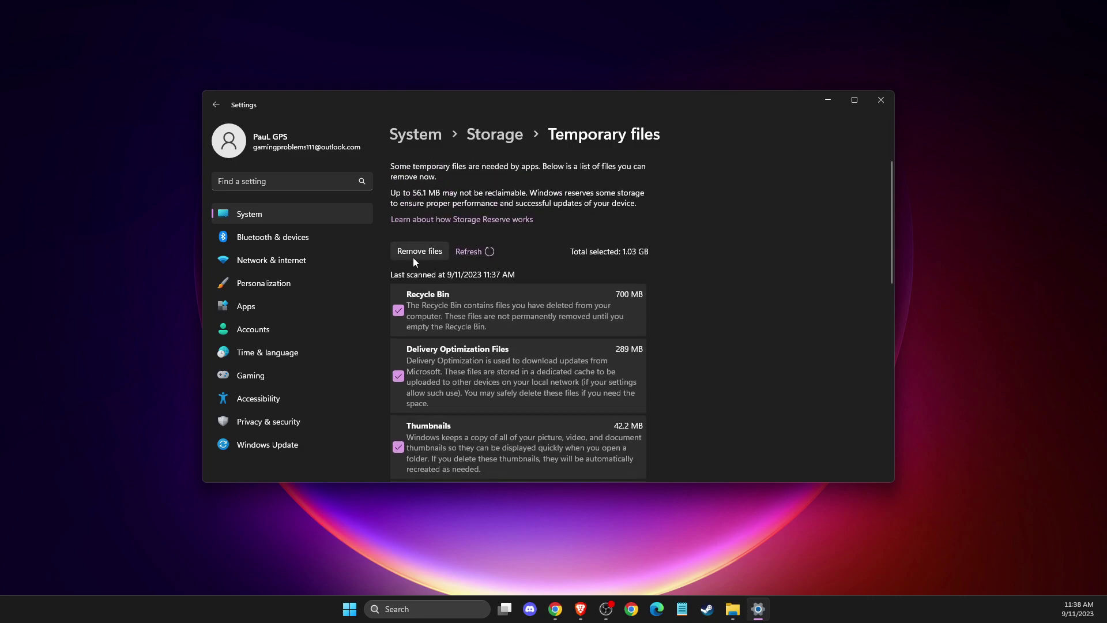
left_click(413, 254)
left_click(503, 322)
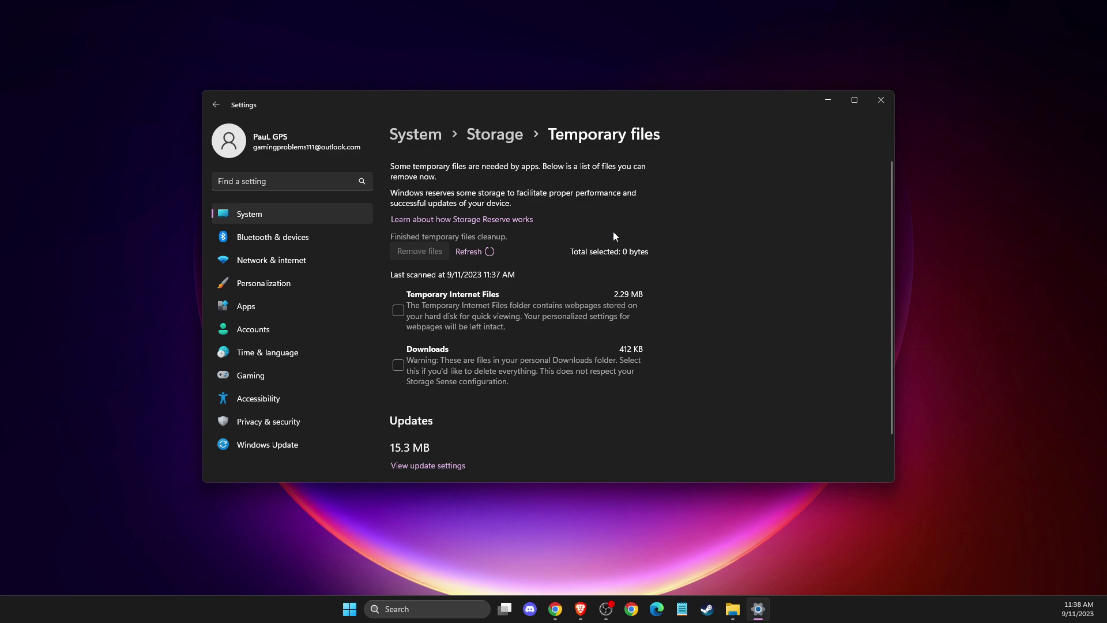
left_click(874, 102)
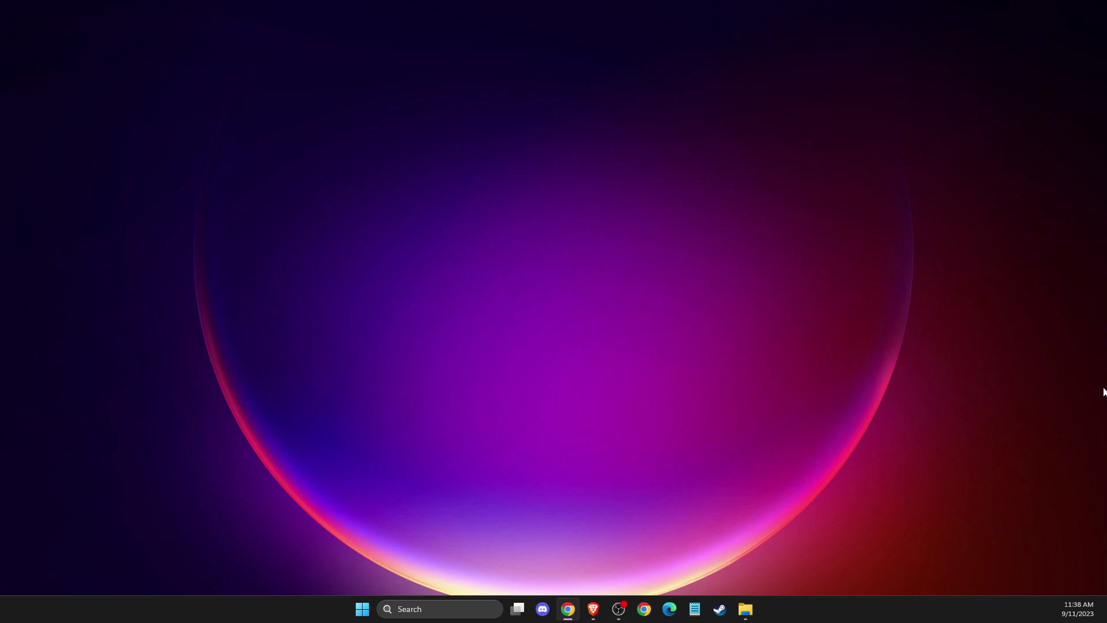
Find Windows Update with a 'check for up' search and start a check for updates
left_click(447, 604)
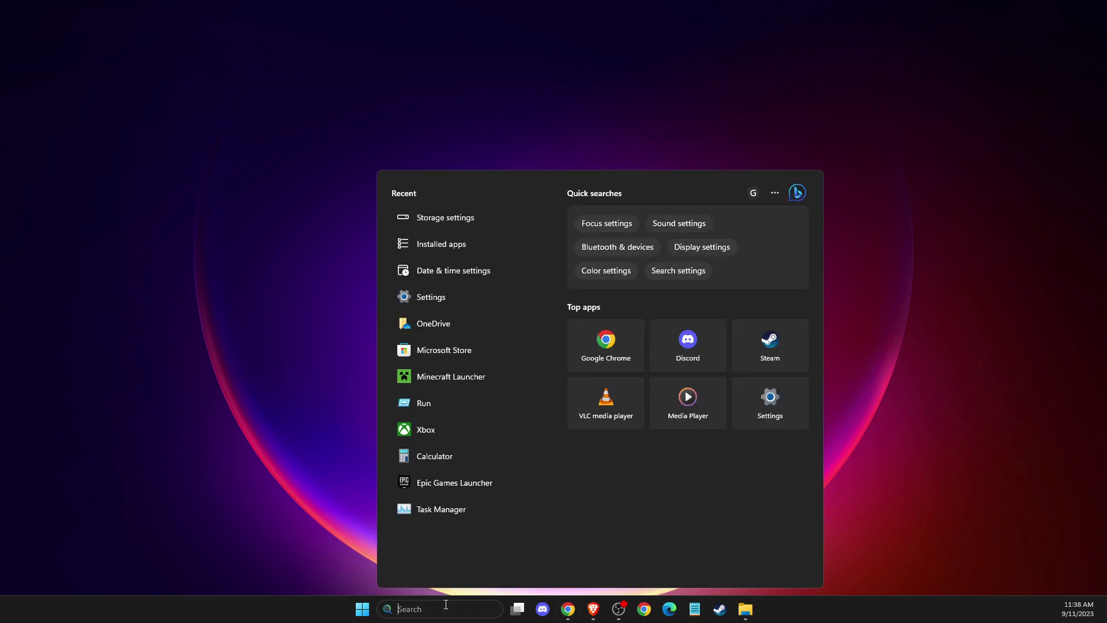
type("check for ")
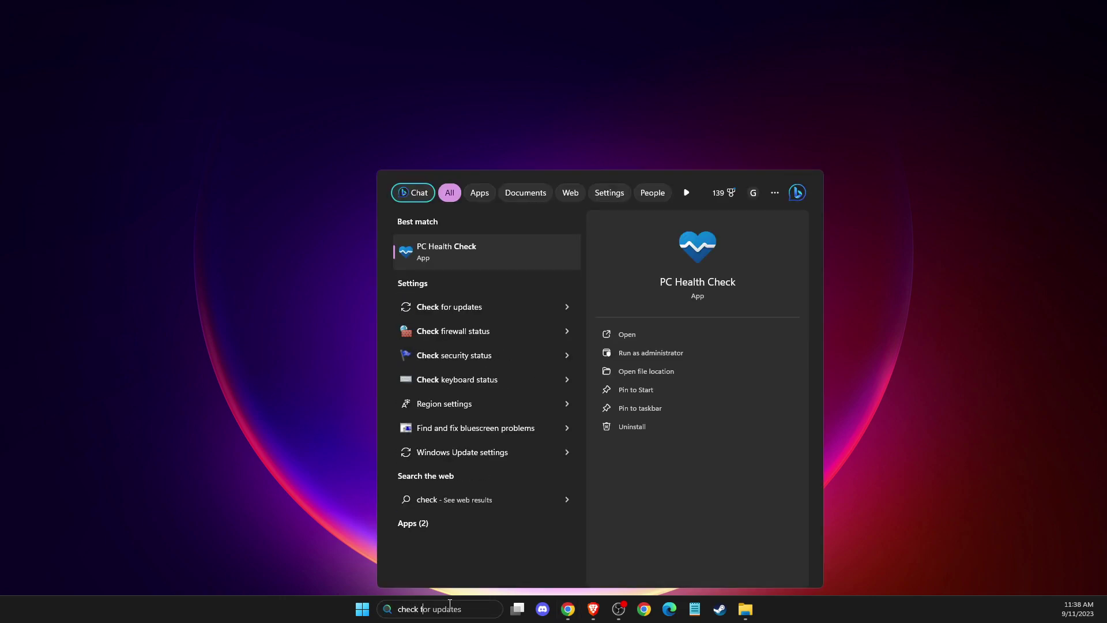
type("up")
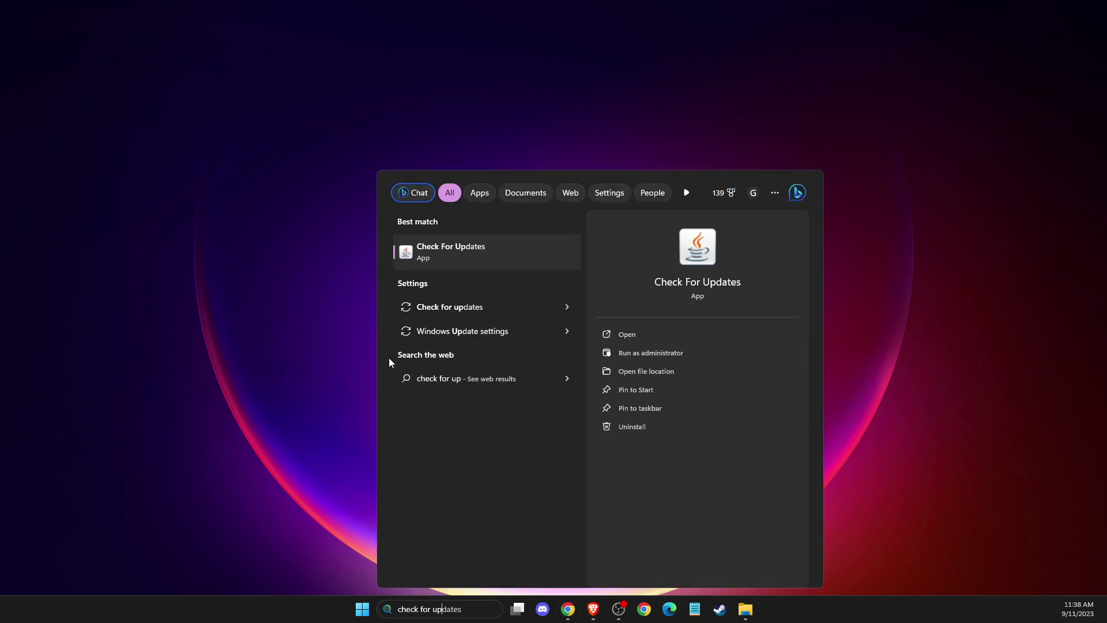
left_click(455, 312)
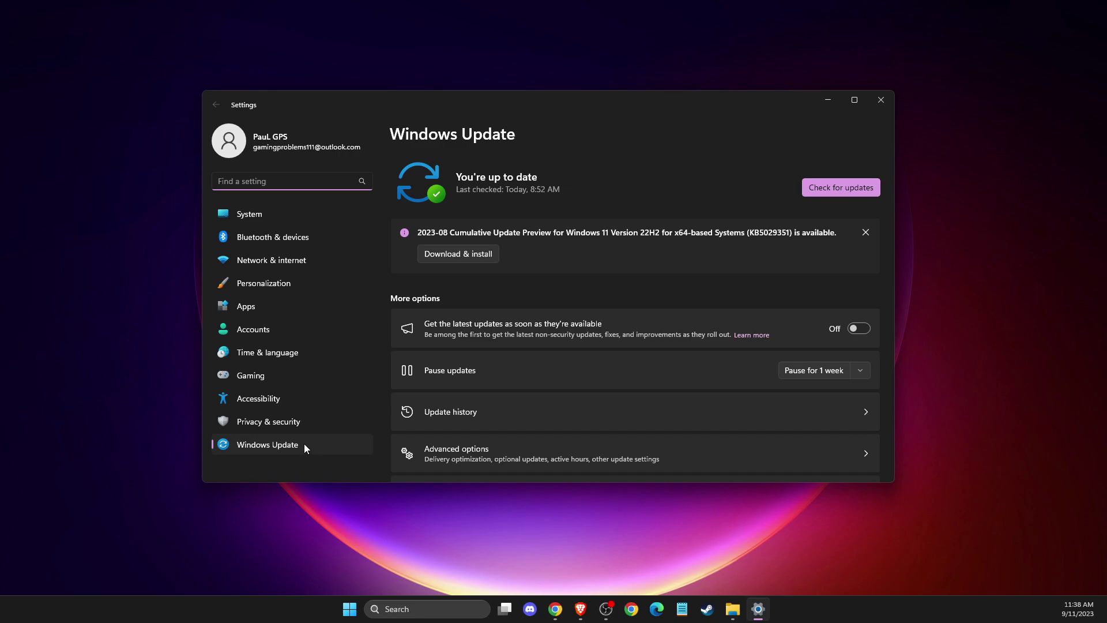
left_click(839, 185)
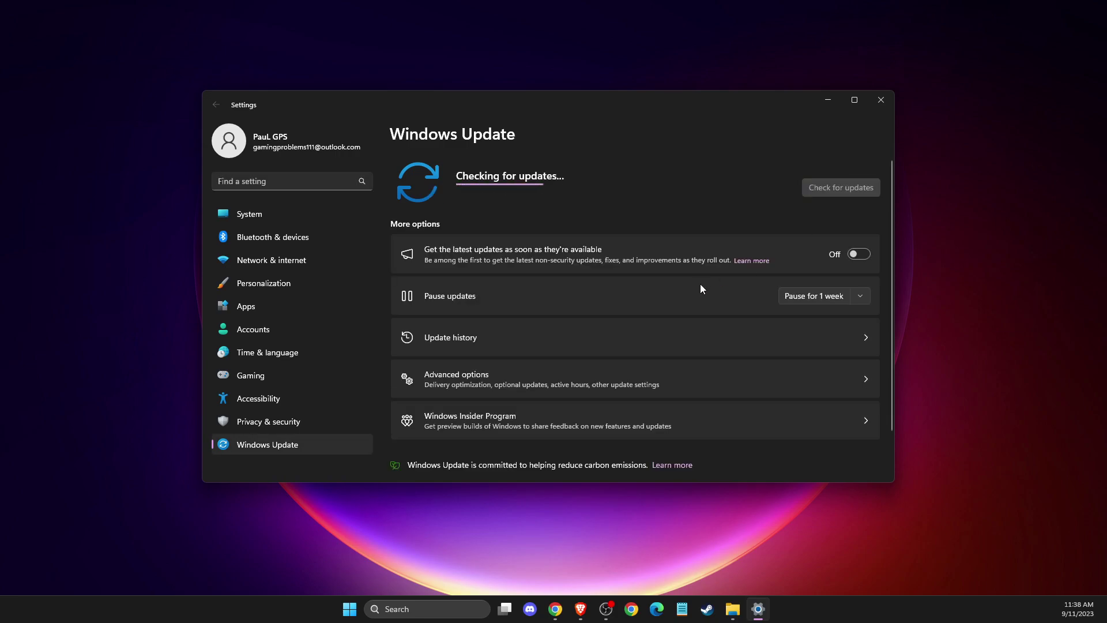